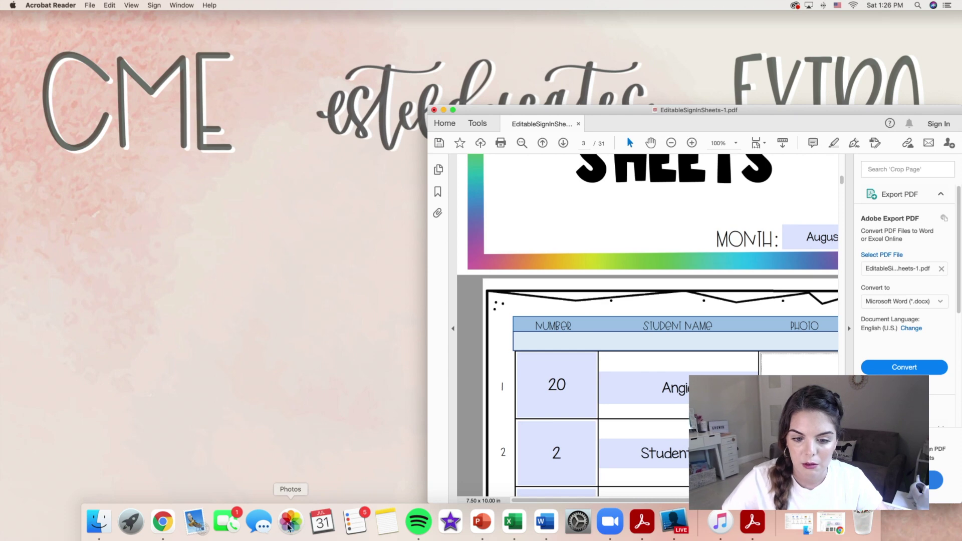
Switch to Google Chrome with the first user profile and load google.com in the first tab
{"action": "left_click", "coordinate": [174, 525]}
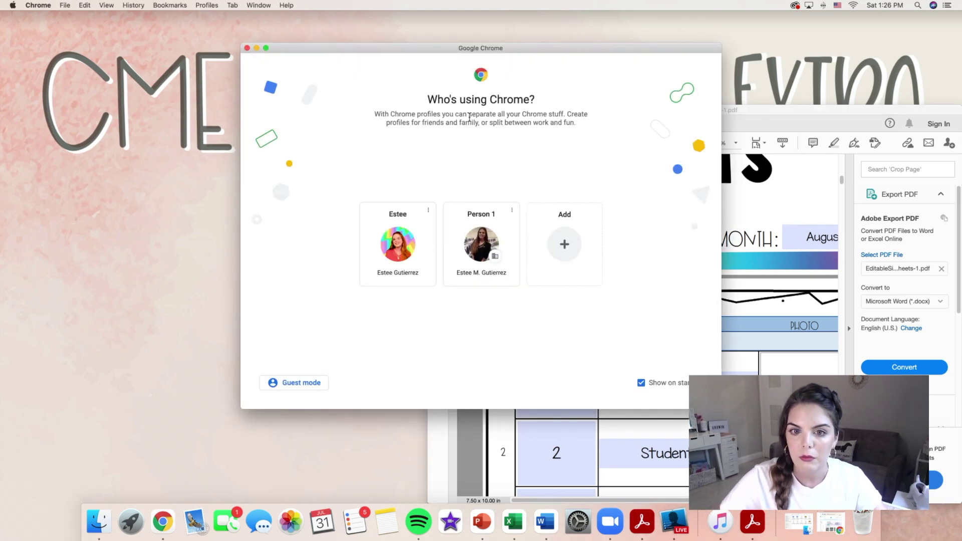
{"action": "left_click", "coordinate": [418, 249]}
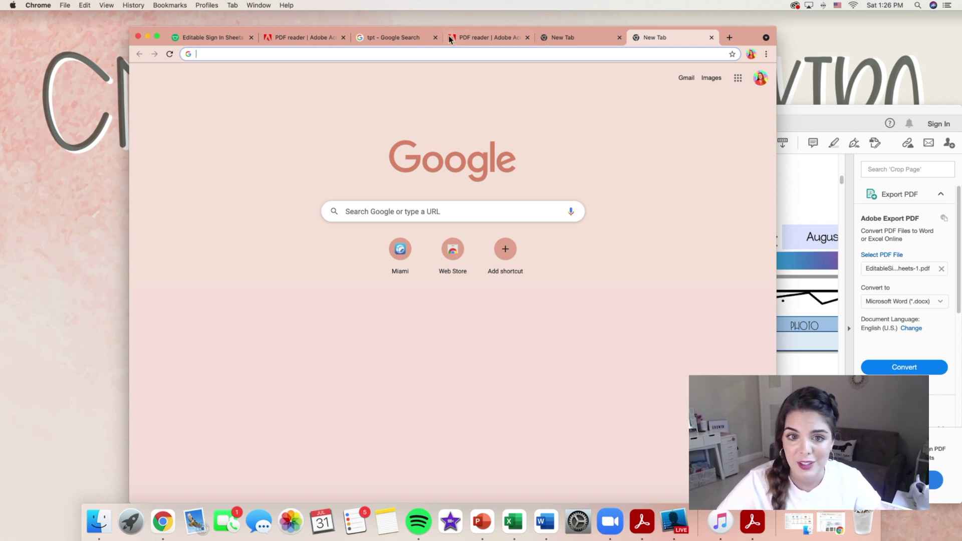
{"action": "left_click", "coordinate": [221, 37]}
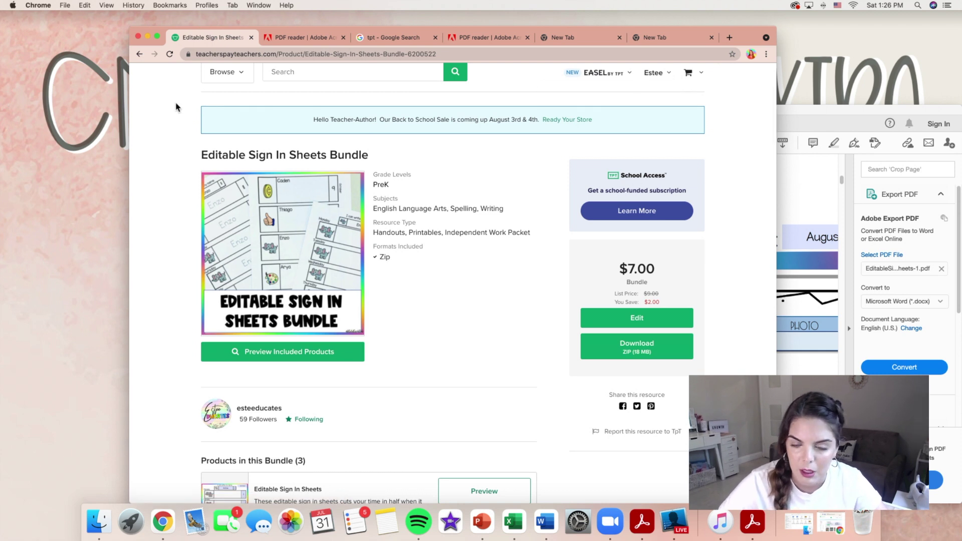
{"action": "left_click", "coordinate": [376, 77]}
{"action": "left_click", "coordinate": [355, 56]}
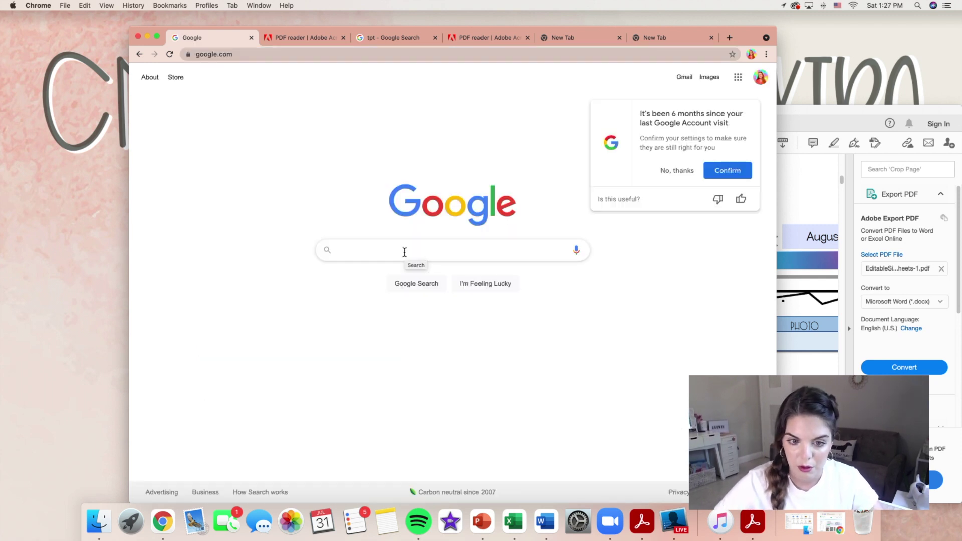
Search Google Images for "apple" and save the red apple picture with the green leaf to the desktop
{"action": "left_click", "coordinate": [405, 252]}
{"action": "type", "text": "apple"}
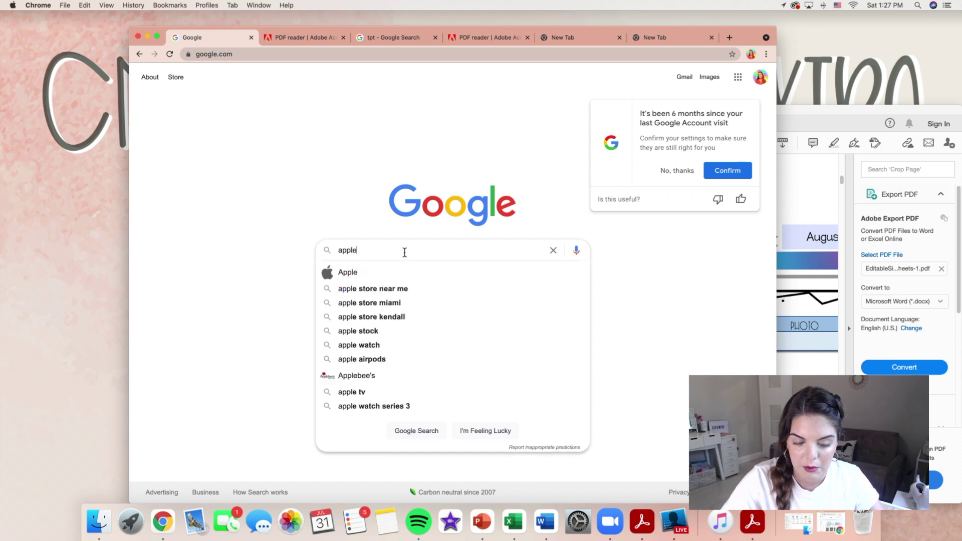
{"action": "key", "text": "Return"}
{"action": "left_click", "coordinate": [351, 118]}
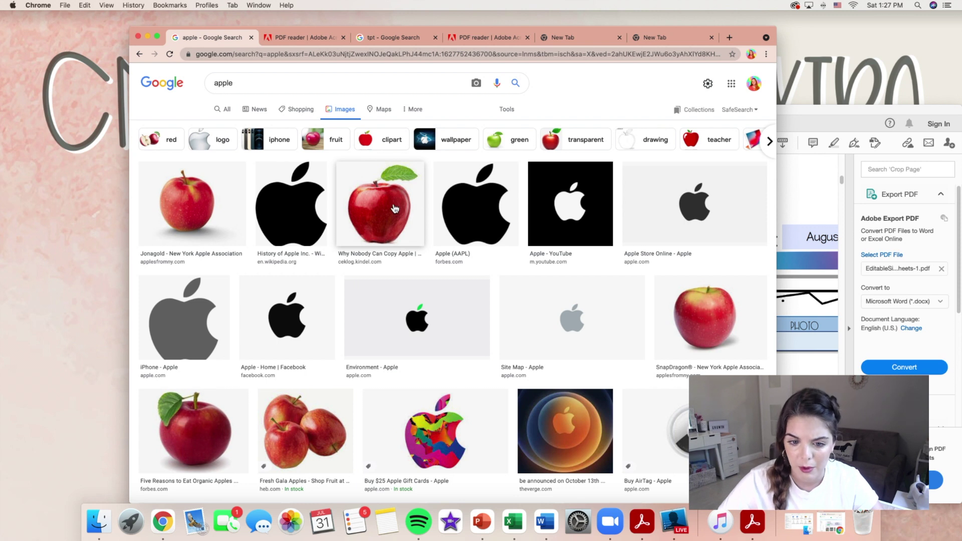
{"action": "left_click_drag", "start_coordinate": [395, 210], "coordinate": [67, 161]}
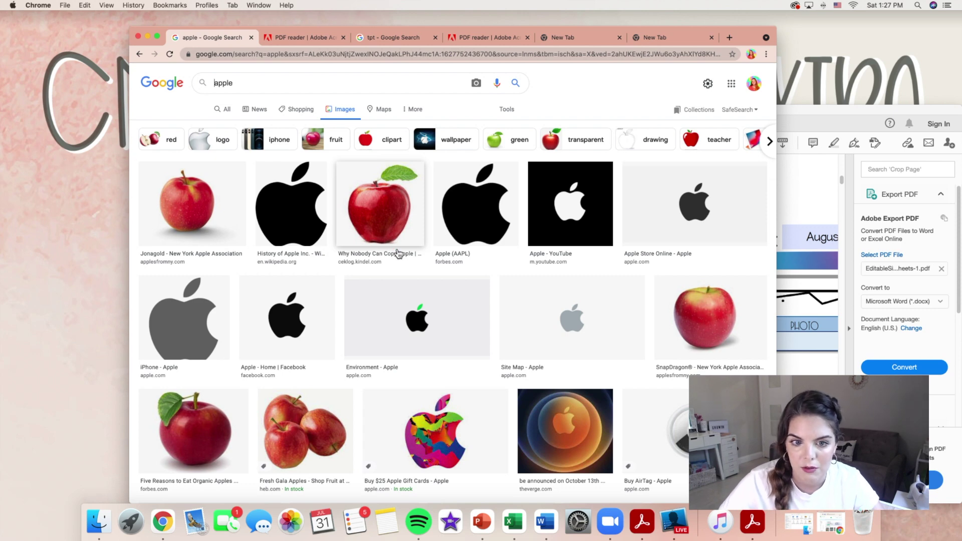
{"action": "key", "text": "super+m"}
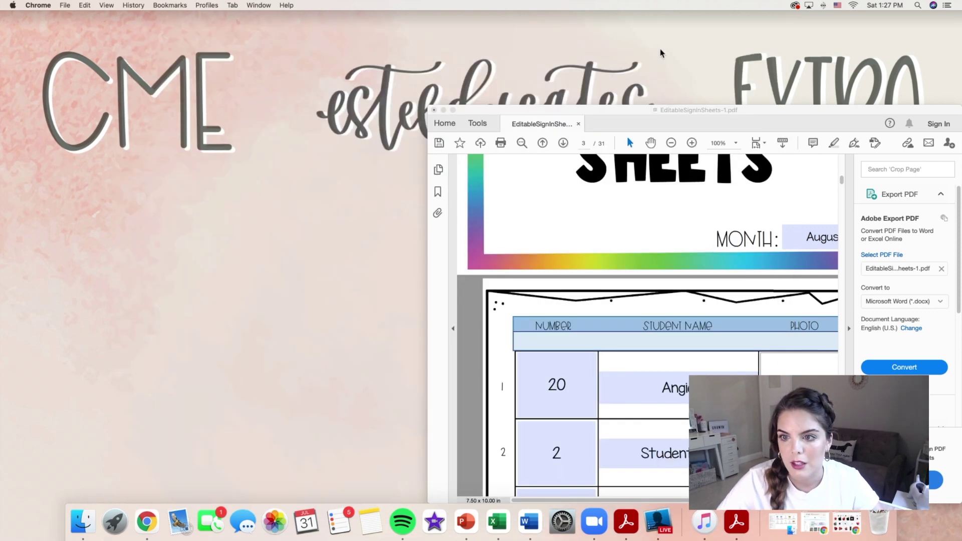
In Acrobat Reader, enlarge the EditableSignInSheets-1.pdf window and insert download.jpg from the desktop as the photo in roster row 1
{"action": "left_click_drag", "start_coordinate": [787, 113], "coordinate": [529, 43]}
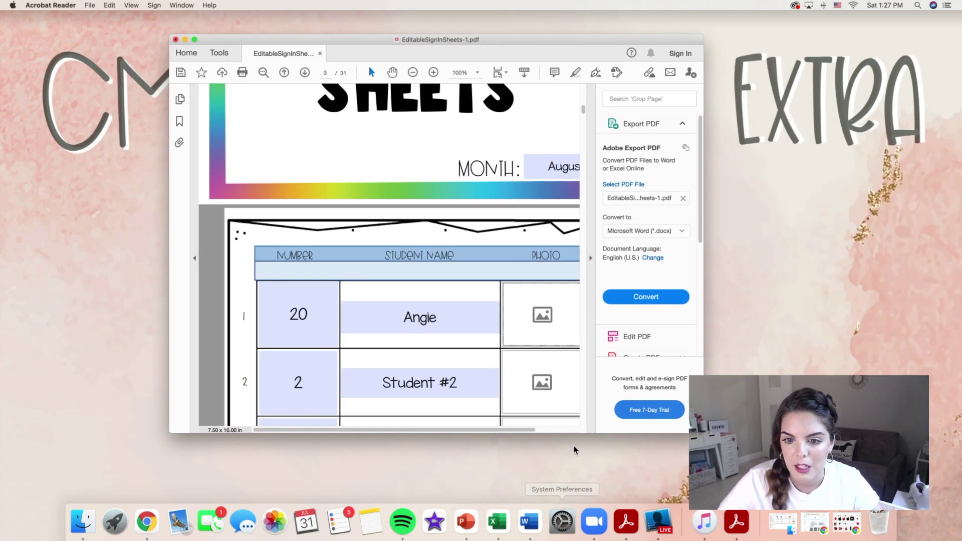
{"action": "left_click", "coordinate": [195, 40]}
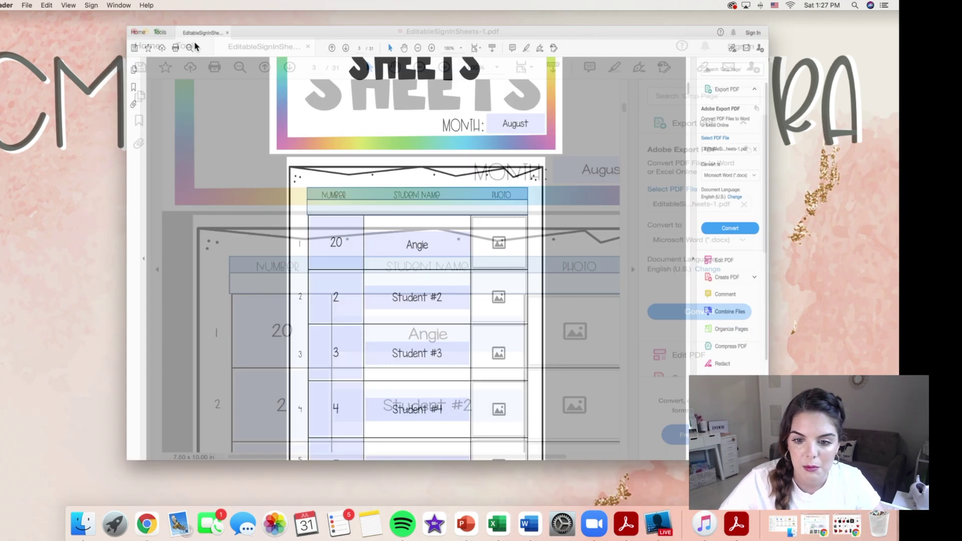
{"action": "left_click", "coordinate": [568, 281]}
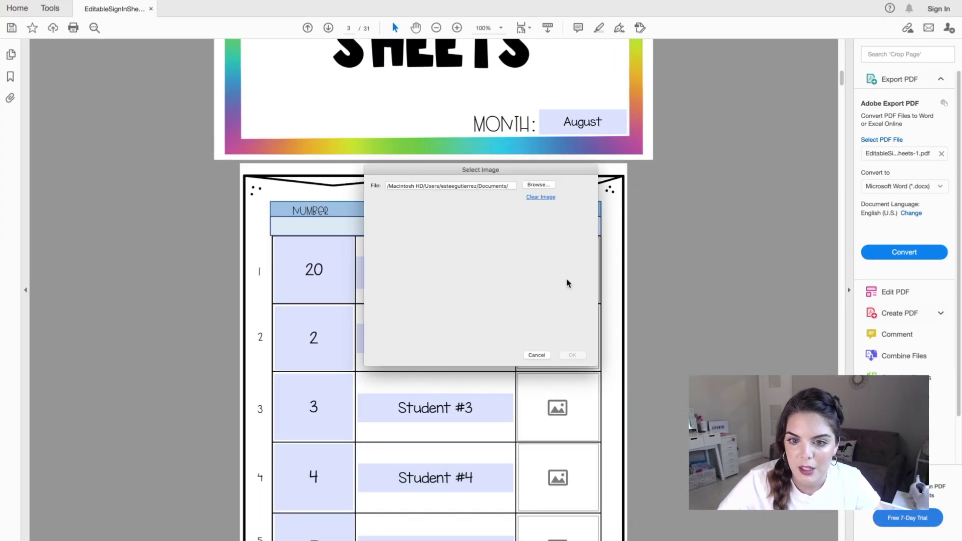
{"action": "left_click", "coordinate": [545, 187]}
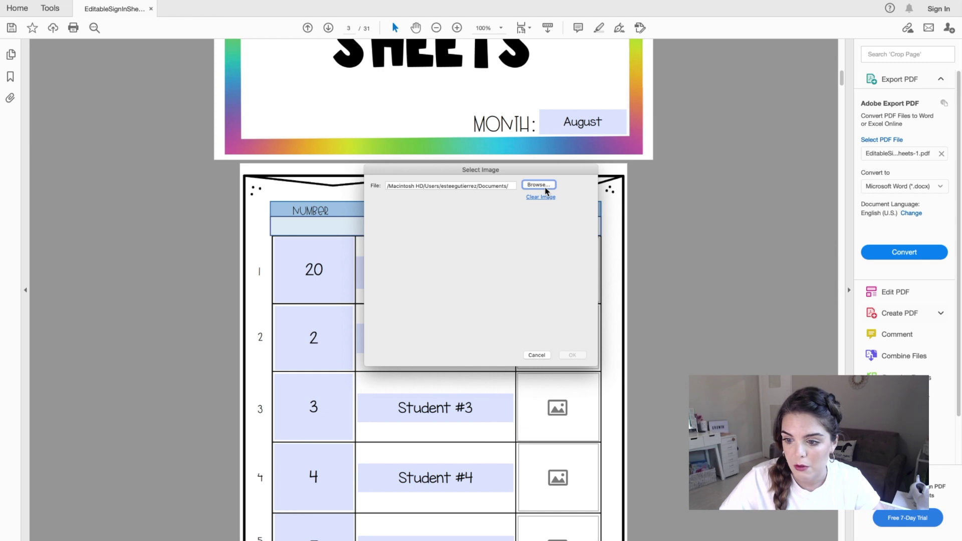
{"action": "left_click", "coordinate": [546, 186]}
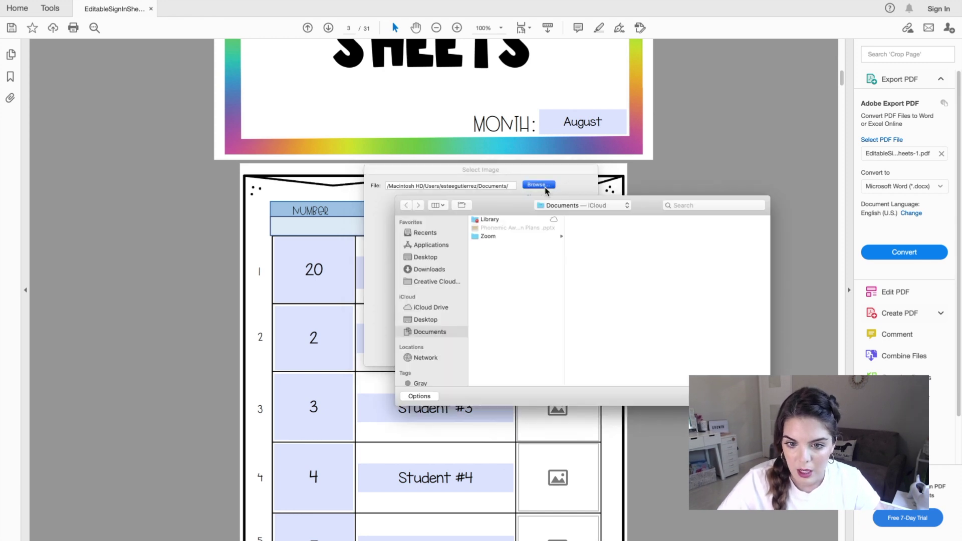
{"action": "left_click", "coordinate": [575, 209]}
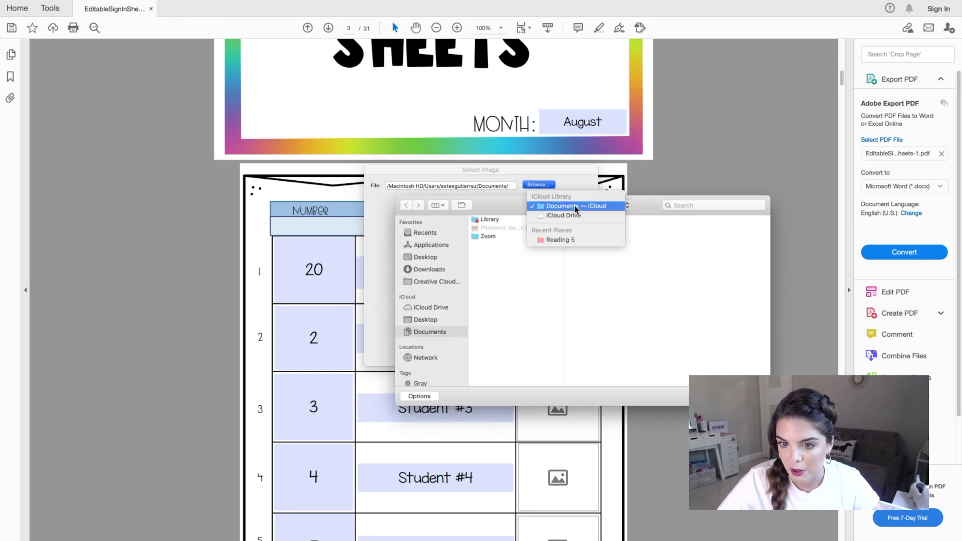
{"action": "left_click", "coordinate": [514, 256]}
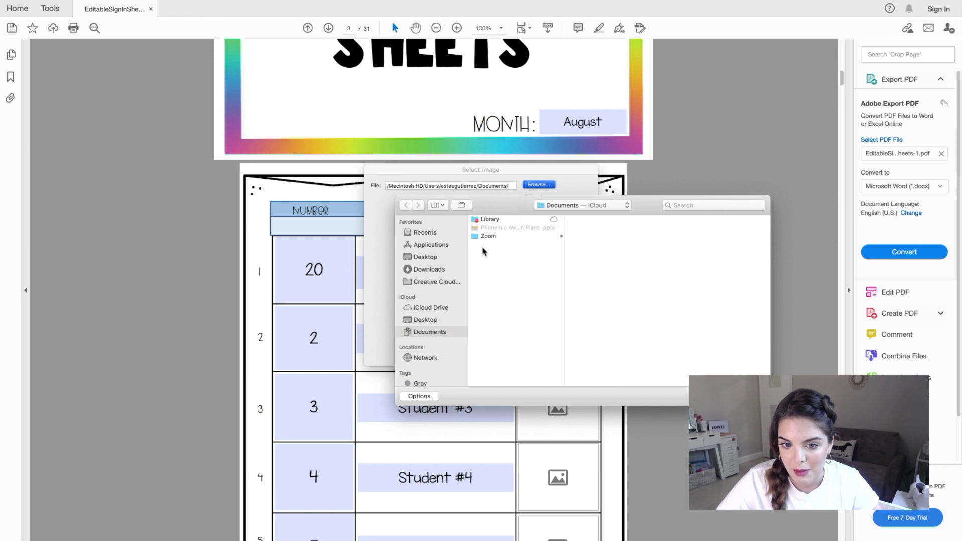
{"action": "left_click", "coordinate": [434, 258]}
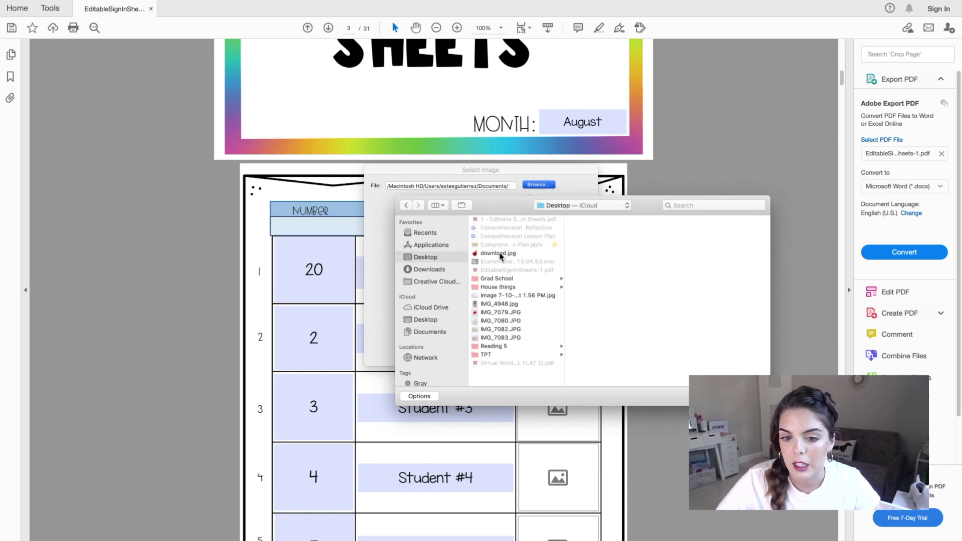
{"action": "double_click", "coordinate": [500, 255]}
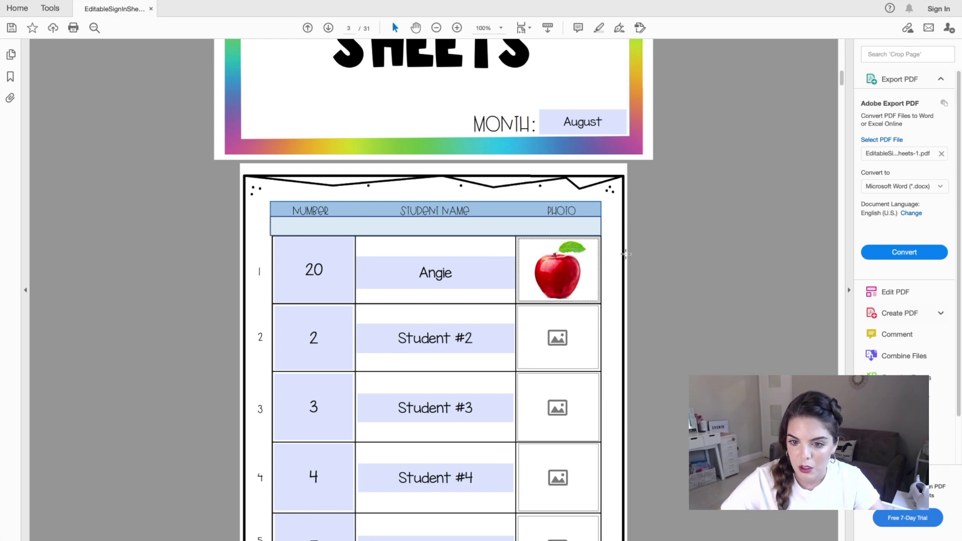
Review the roster pages, the first student's weekly name-writing page, and the printing and sizing notes on page 1
{"action": "scroll", "coordinate": [625, 254], "scroll_direction": "down", "scroll_amount": 1}
{"action": "scroll", "coordinate": [625, 254], "scroll_direction": "down", "scroll_amount": 20}
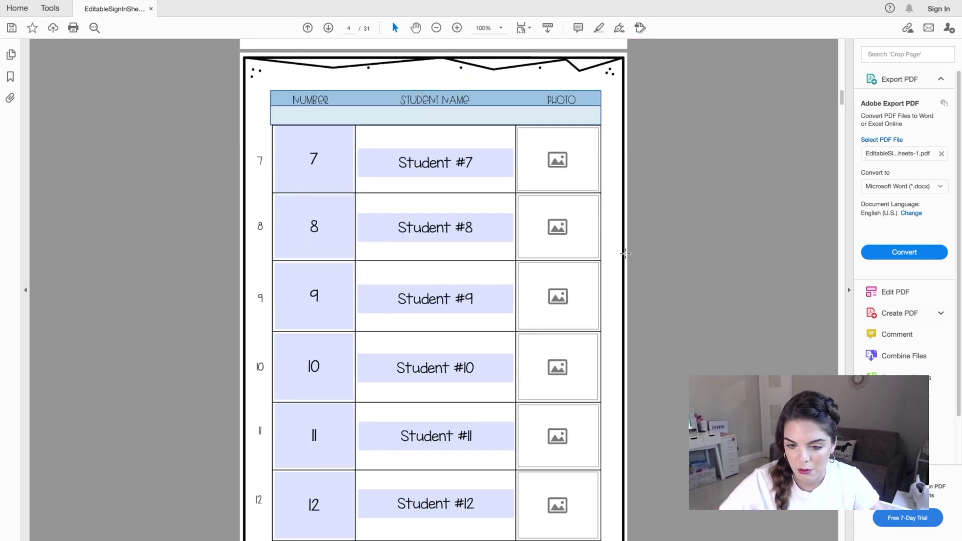
{"action": "scroll", "coordinate": [626, 253], "scroll_direction": "down", "scroll_amount": 20}
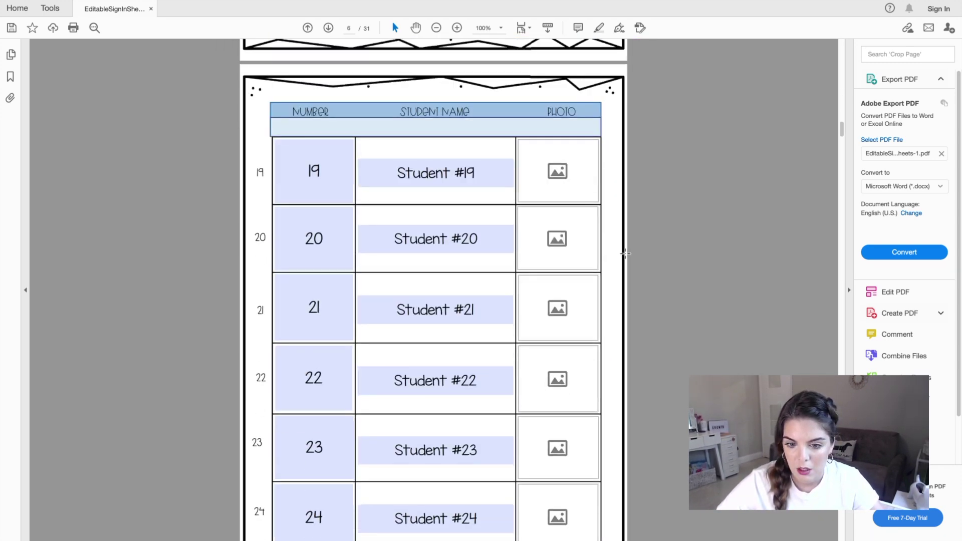
{"action": "scroll", "coordinate": [625, 253], "scroll_direction": "down", "scroll_amount": 10}
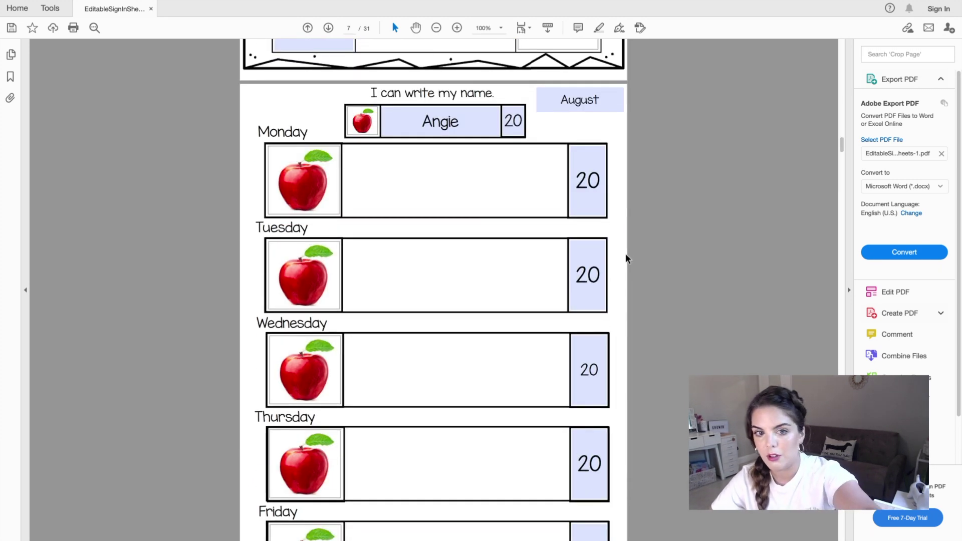
{"action": "scroll", "coordinate": [626, 254], "scroll_direction": "down", "scroll_amount": 4}
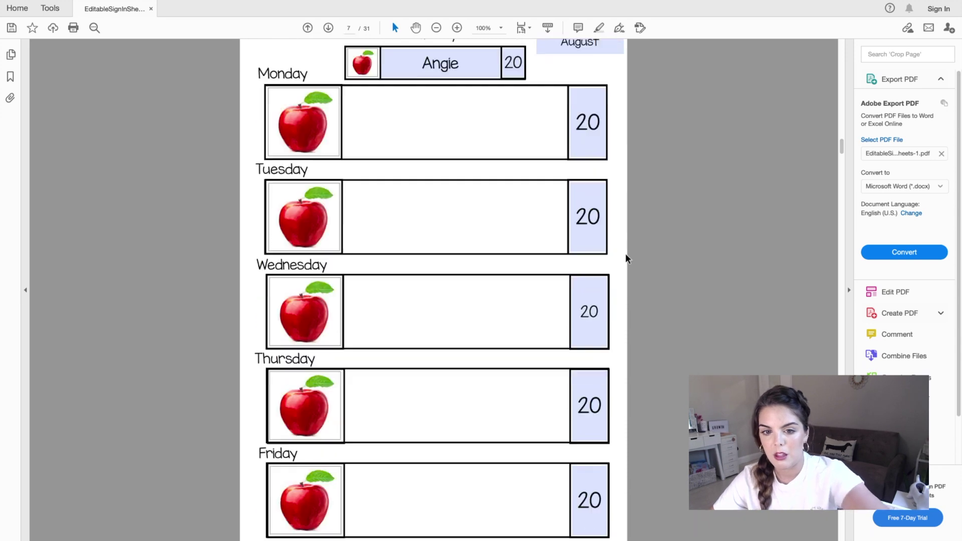
{"action": "scroll", "coordinate": [625, 253], "scroll_direction": "up", "scroll_amount": 6}
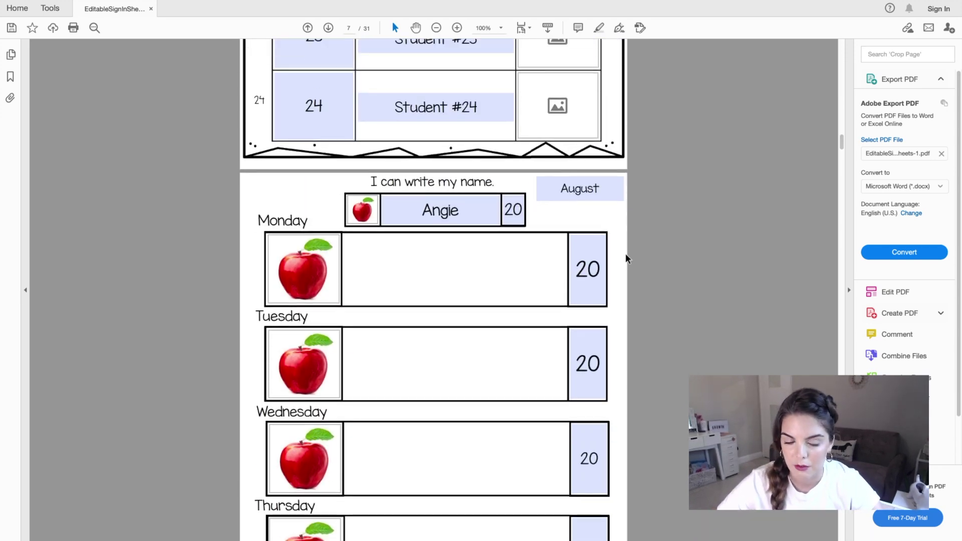
{"action": "scroll", "coordinate": [626, 253], "scroll_direction": "up", "scroll_amount": 15}
{"action": "scroll", "coordinate": [627, 251], "scroll_direction": "down", "scroll_amount": 15}
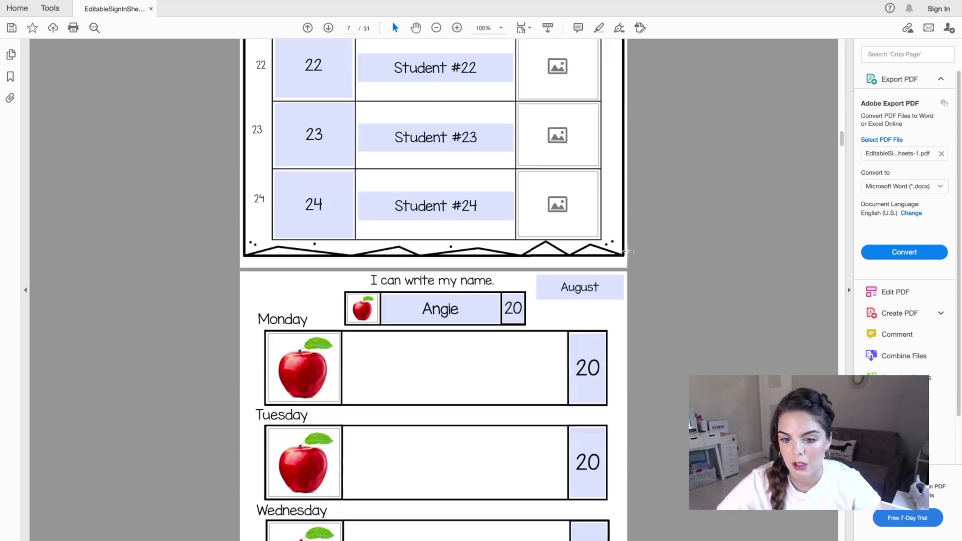
{"action": "scroll", "coordinate": [629, 253], "scroll_direction": "up", "scroll_amount": 1}
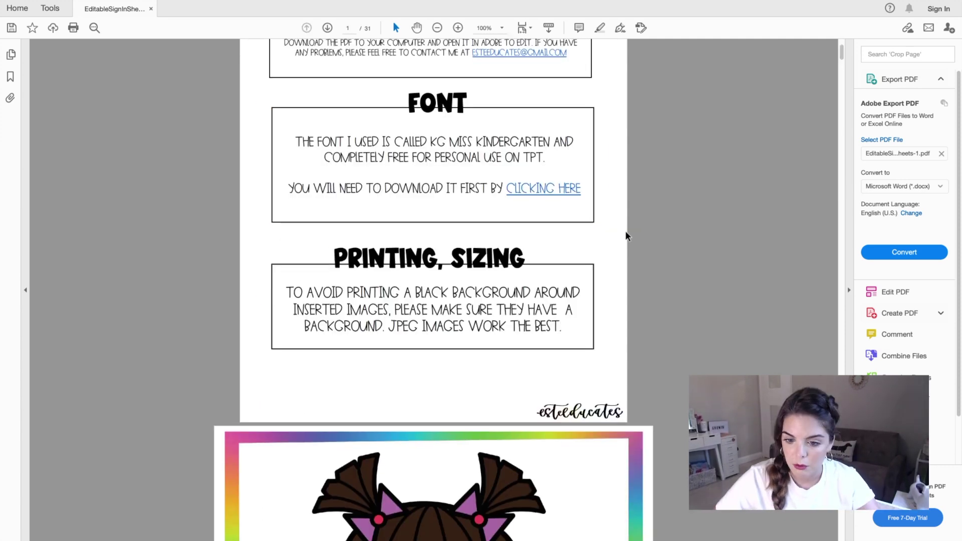
{"action": "scroll", "coordinate": [626, 235], "scroll_direction": "down", "scroll_amount": 3}
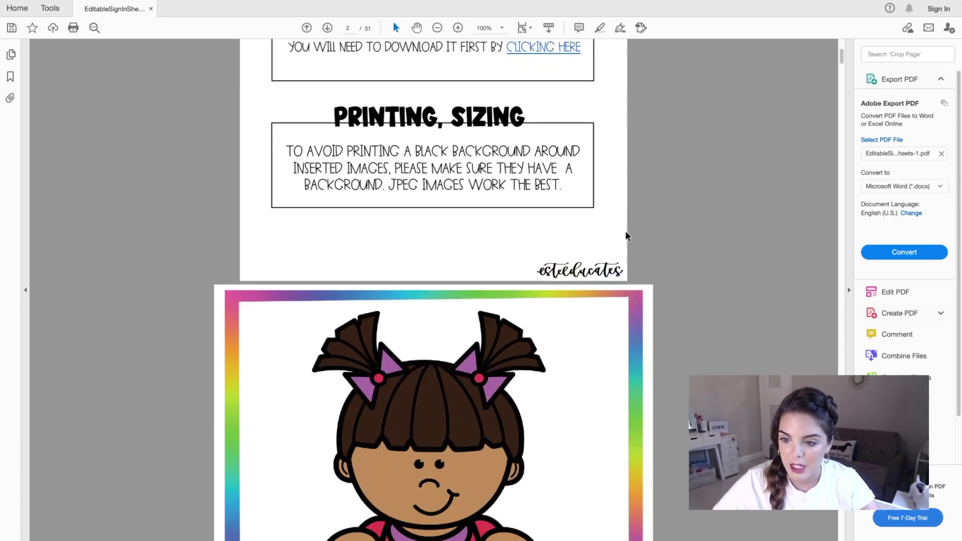
{"action": "scroll", "coordinate": [627, 236], "scroll_direction": "down", "scroll_amount": 15}
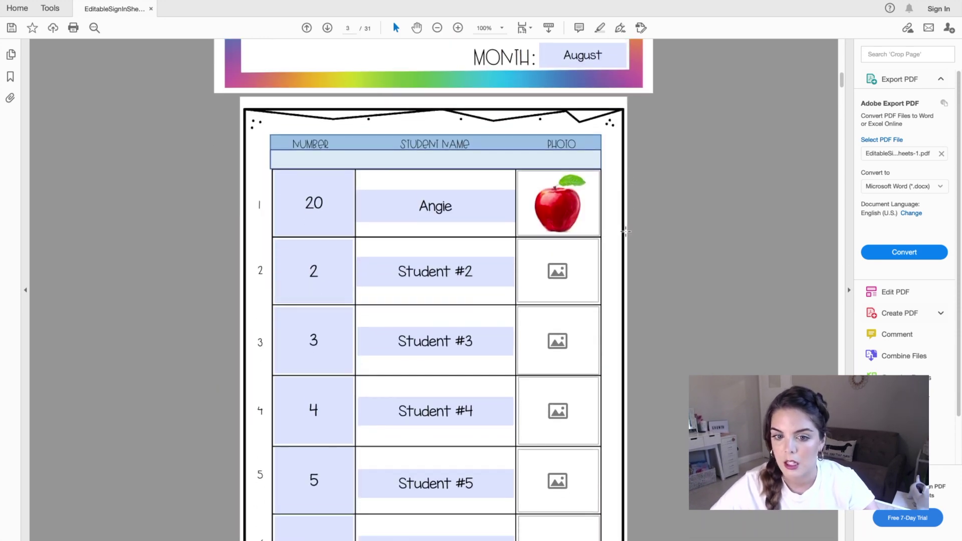
{"action": "double_click", "coordinate": [451, 200]}
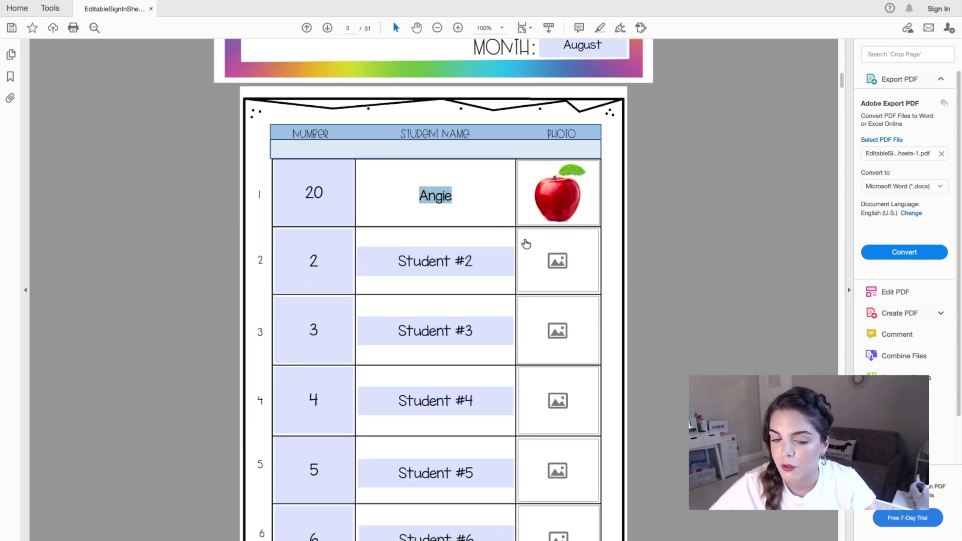
{"action": "scroll", "coordinate": [679, 276], "scroll_direction": "up", "scroll_amount": 10}
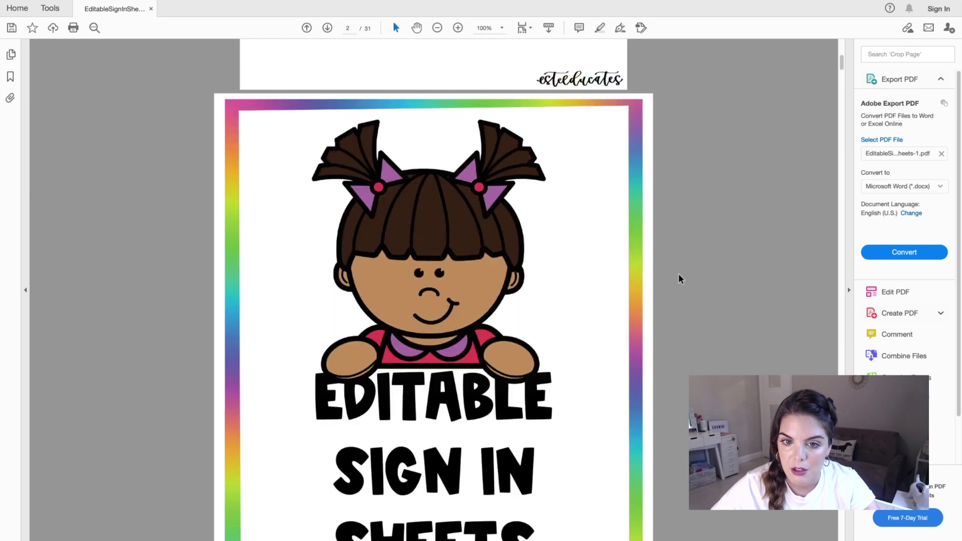
{"action": "scroll", "coordinate": [679, 275], "scroll_direction": "up", "scroll_amount": 8}
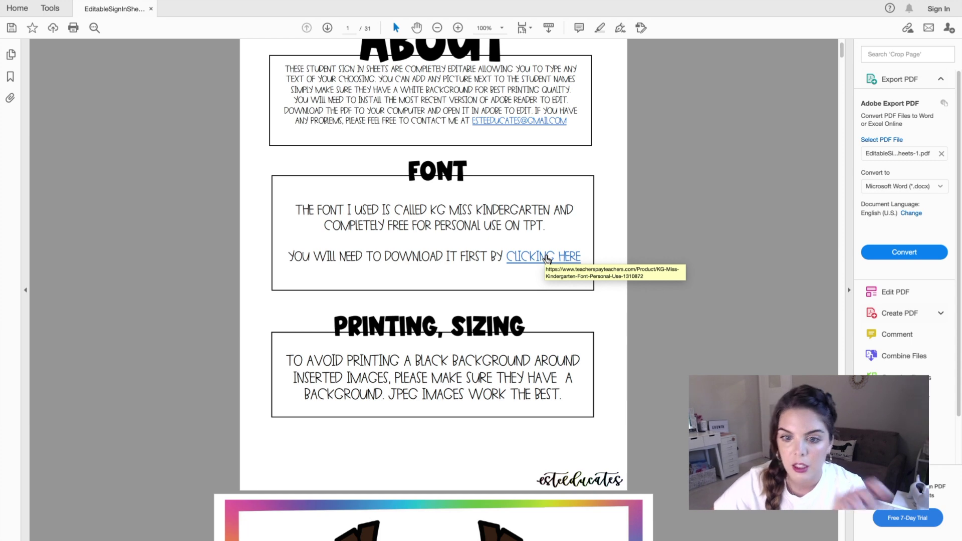
{"action": "left_click", "coordinate": [548, 259]}
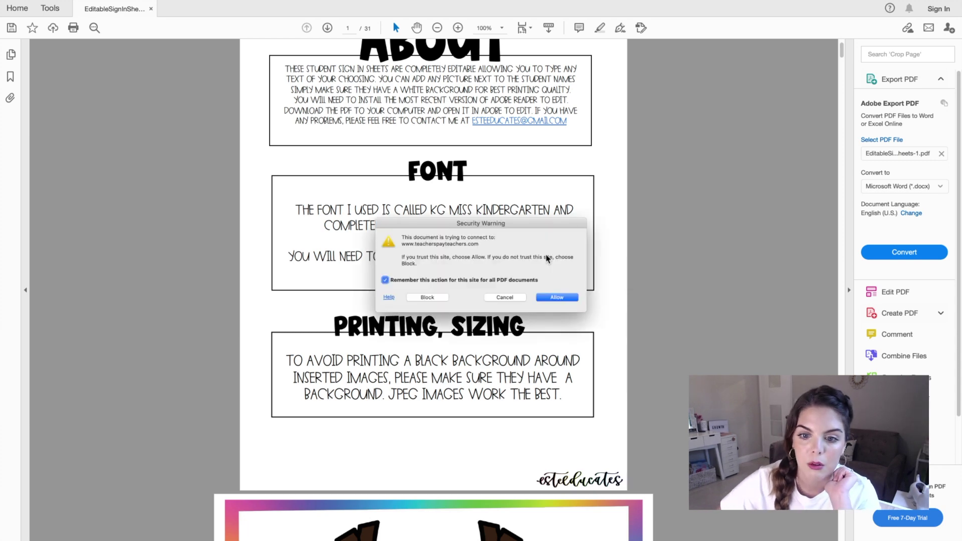
{"action": "left_click", "coordinate": [546, 298]}
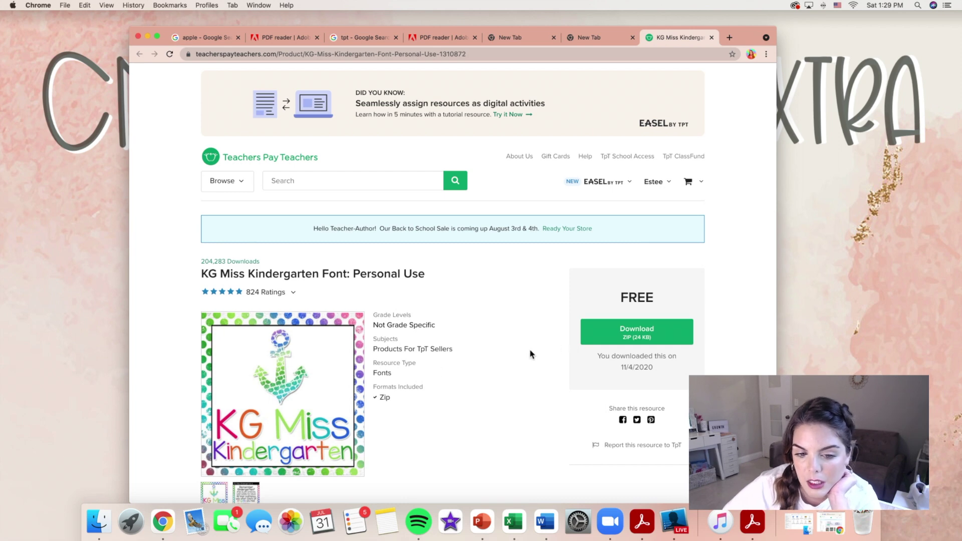
{"action": "left_click", "coordinate": [652, 338]}
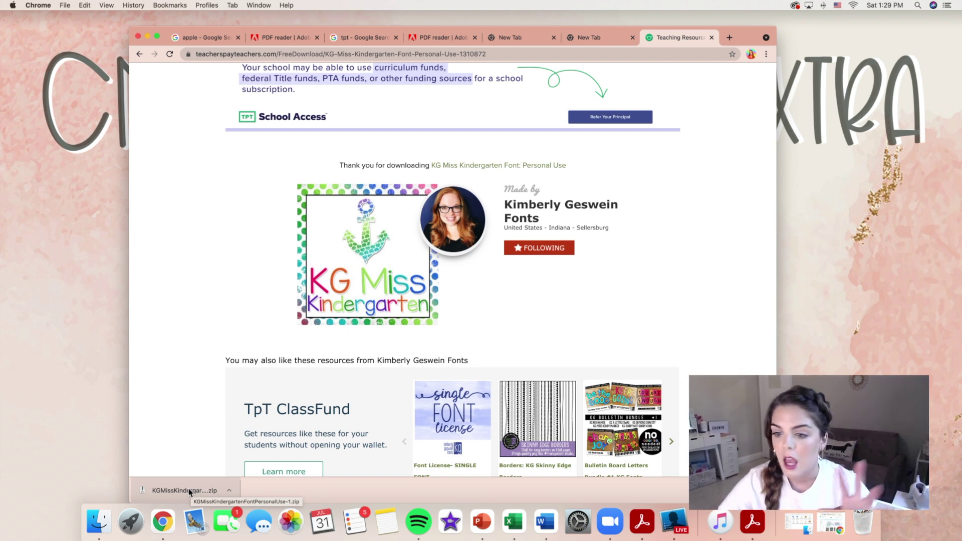
Extract the downloaded KGMissKindergartenFontPersonalUse-1.zip and close the Downloads window
{"action": "left_click", "coordinate": [190, 491]}
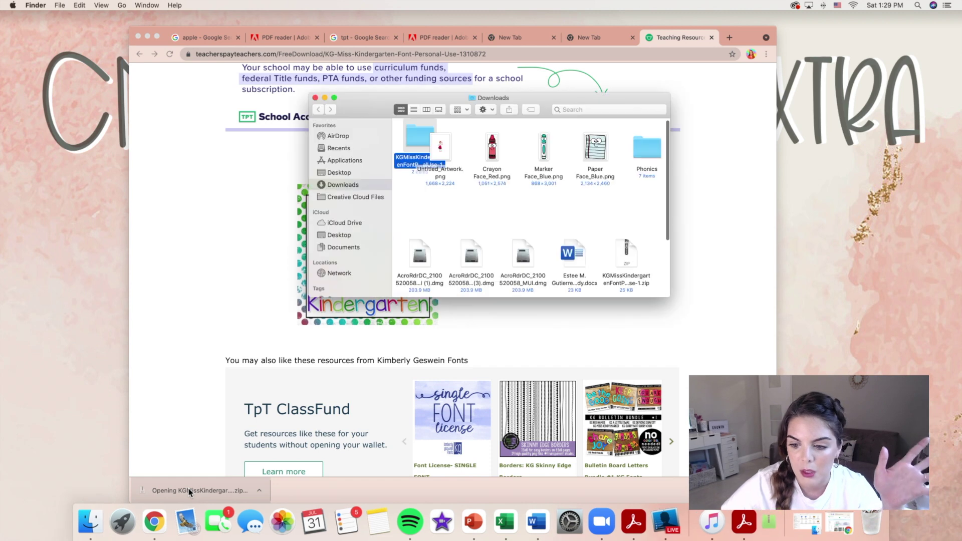
{"action": "left_click", "coordinate": [315, 99]}
{"action": "scroll", "coordinate": [371, 452], "scroll_direction": "up", "scroll_amount": 1}
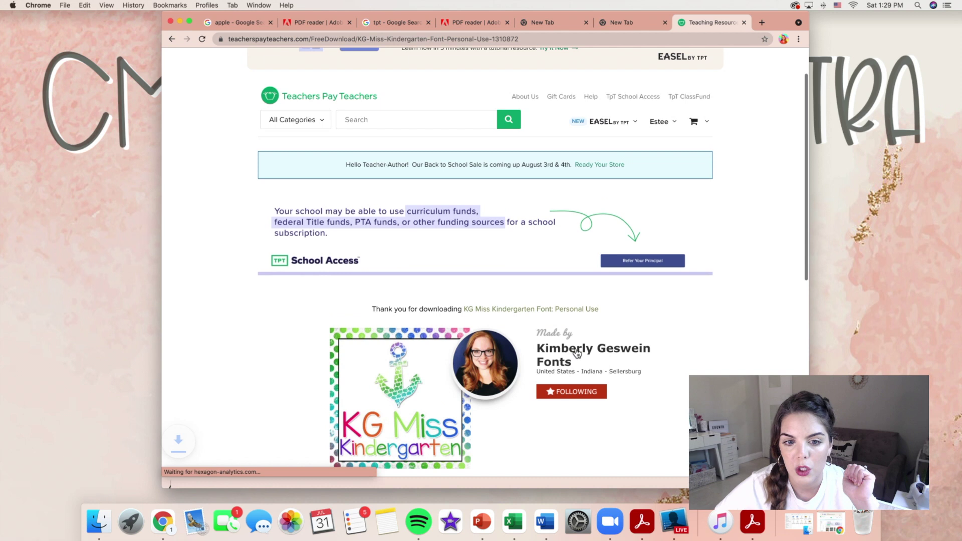
{"action": "scroll", "coordinate": [578, 354], "scroll_direction": "down", "scroll_amount": 3}
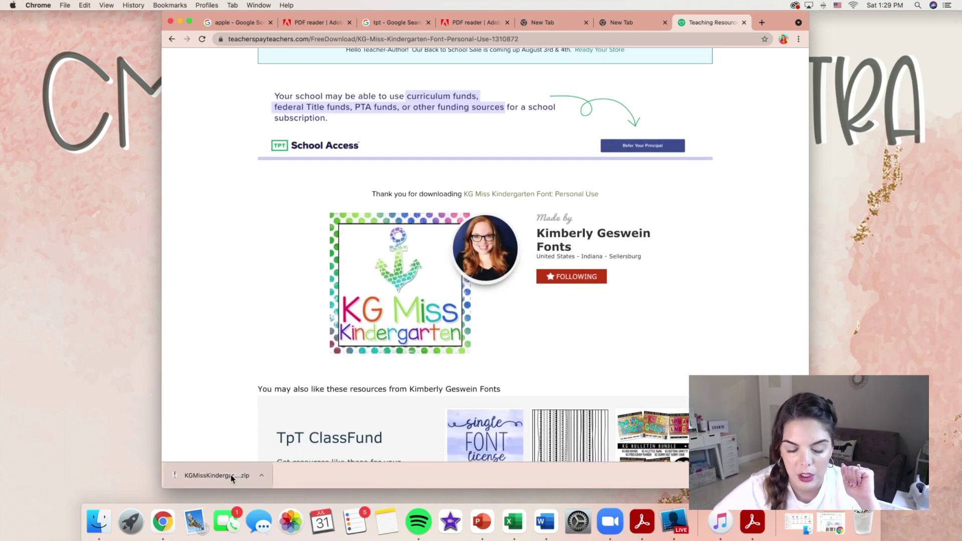
Open the extracted KGMissKindergartenFontPersonalUse-1 (1) folder from the desktop and move its window to a clear area
{"action": "left_click", "coordinate": [129, 461]}
{"action": "left_click_drag", "start_coordinate": [247, 422], "coordinate": [205, 375]}
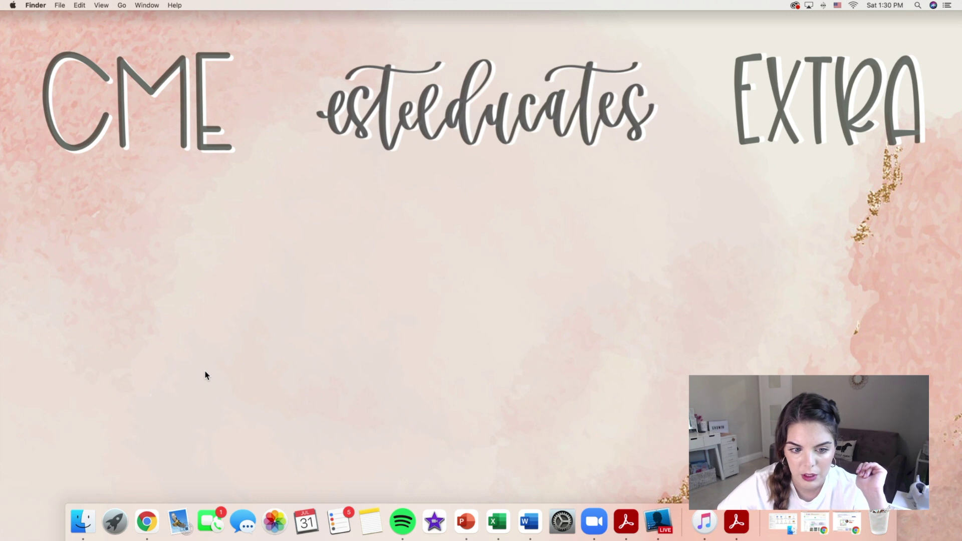
{"action": "right_click", "coordinate": [206, 375]}
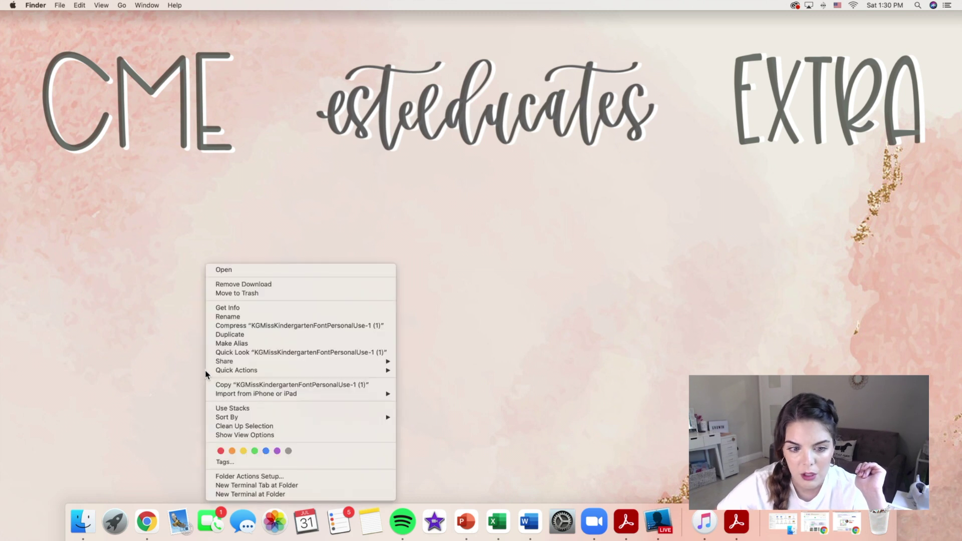
{"action": "left_click", "coordinate": [246, 270]}
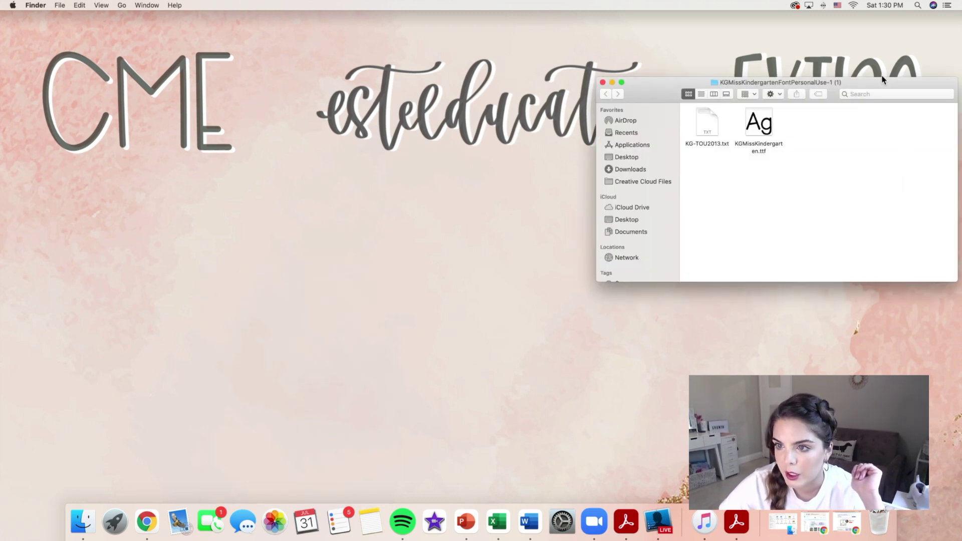
{"action": "left_click_drag", "start_coordinate": [887, 83], "coordinate": [418, 162]}
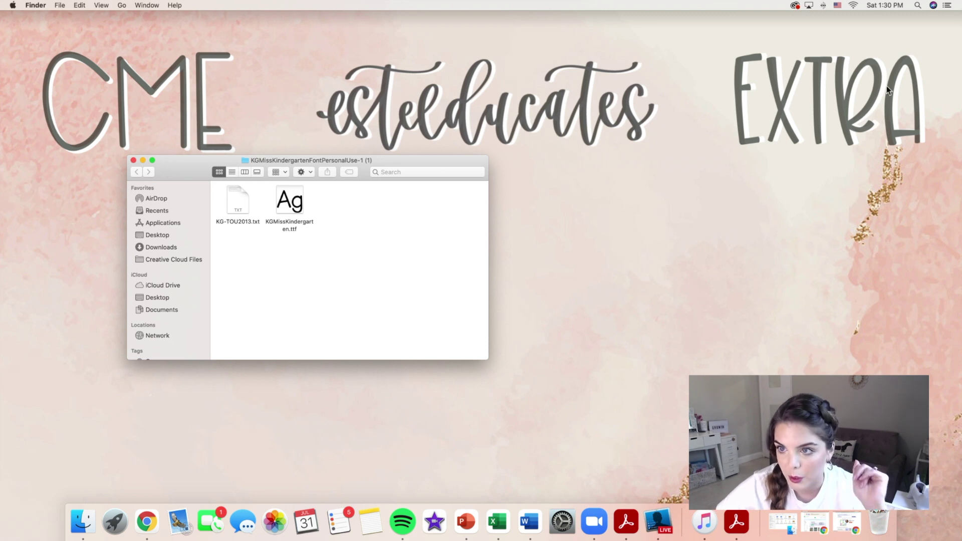
Find and open Font Book, and place its window so the font folder's files stay accessible
{"action": "left_click", "coordinate": [920, 6]}
{"action": "type", "text": "font book"}
{"action": "key", "text": "Return"}
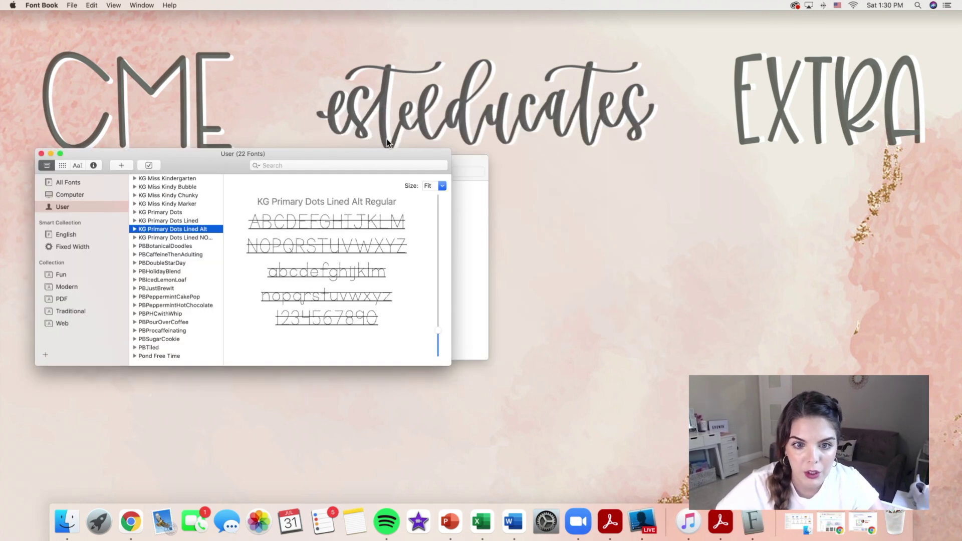
{"action": "left_click_drag", "start_coordinate": [384, 158], "coordinate": [579, 255]}
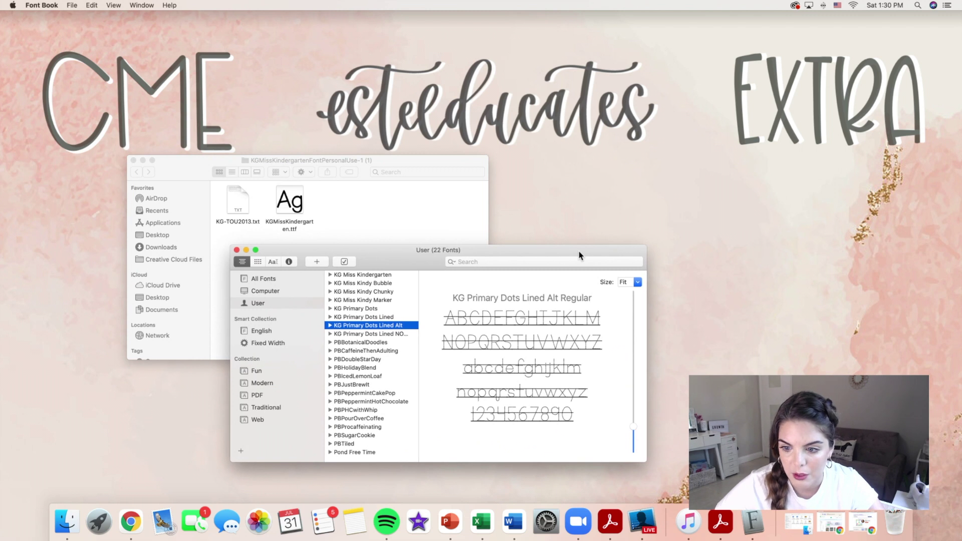
Add KGMissKindergarten.ttf from the folder to Font Book's user fonts, and close both the Font Book and folder windows
{"action": "left_click", "coordinate": [301, 201]}
{"action": "left_click_drag", "start_coordinate": [301, 201], "coordinate": [386, 314]}
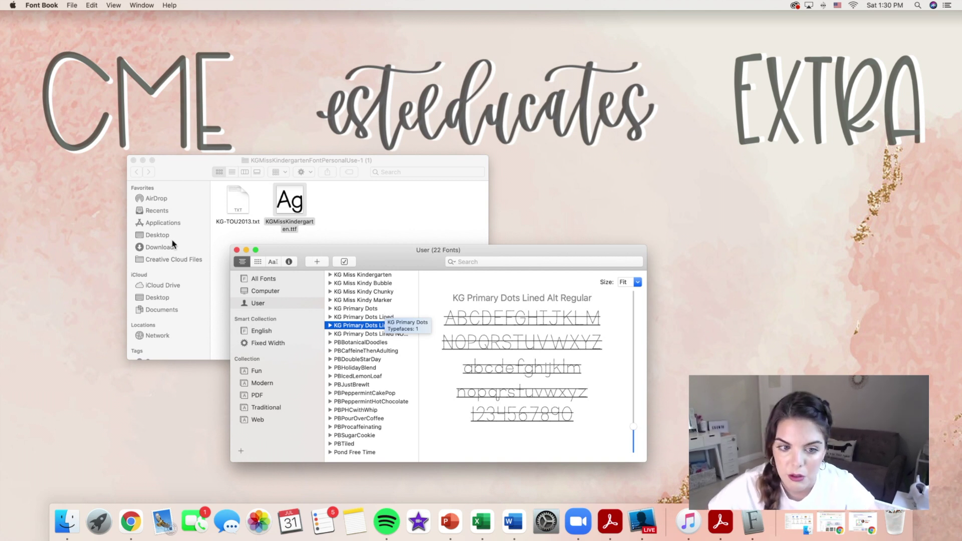
{"action": "left_click", "coordinate": [236, 249]}
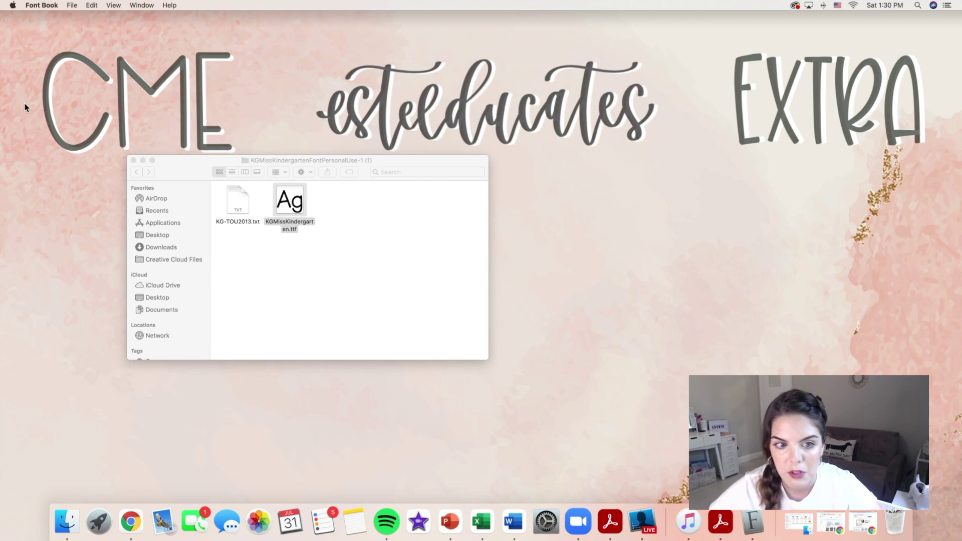
{"action": "left_click", "coordinate": [134, 160]}
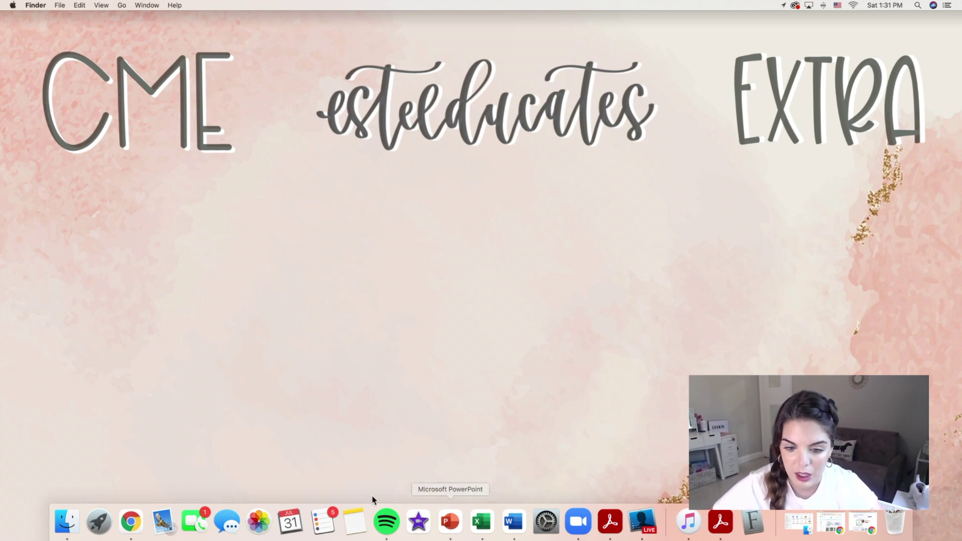
Switch to Acrobat Pro DC and show the student roster on page 3 of 1 - Editable Sign In Sheets.pdf
{"action": "left_click", "coordinate": [621, 522]}
{"action": "scroll", "coordinate": [484, 262], "scroll_direction": "down", "scroll_amount": 3}
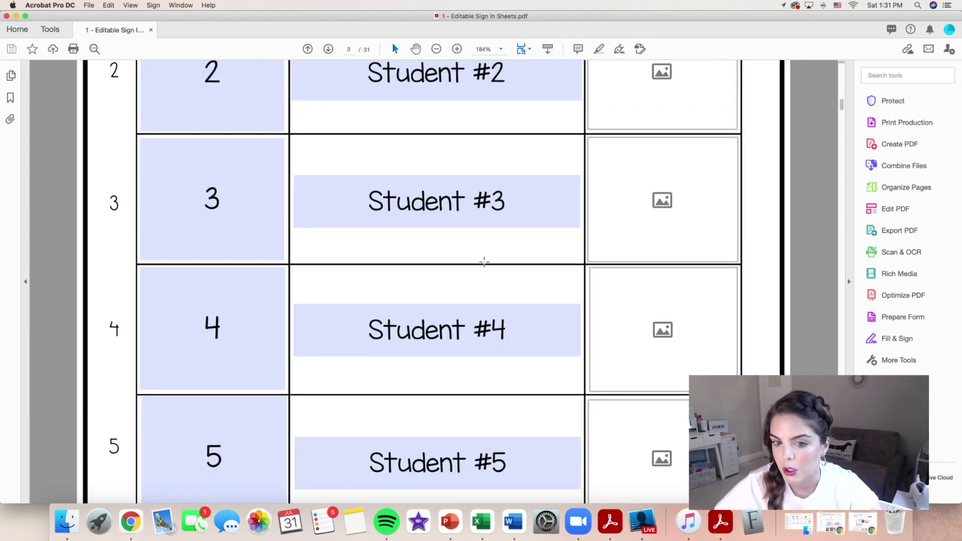